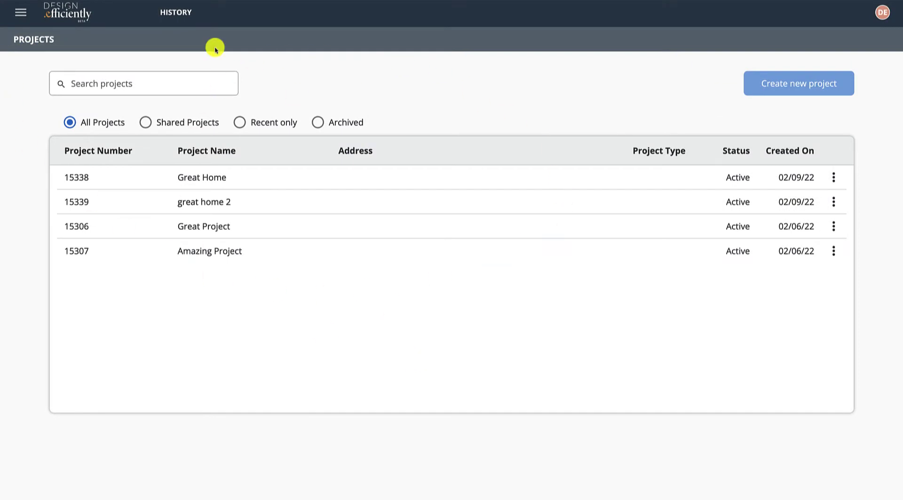
Step: Visit Accounts & Contacts and then Catalog from the navigation menu, and return to Projects
left_click(22, 15)
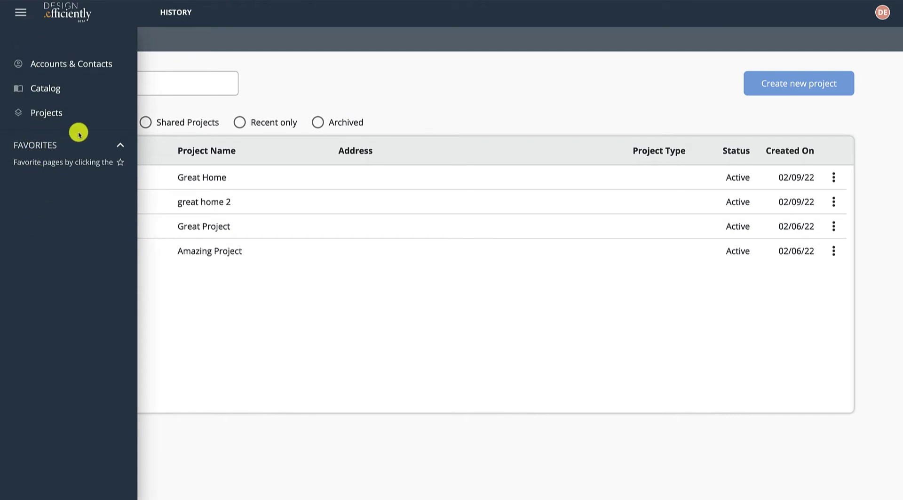
left_click(67, 64)
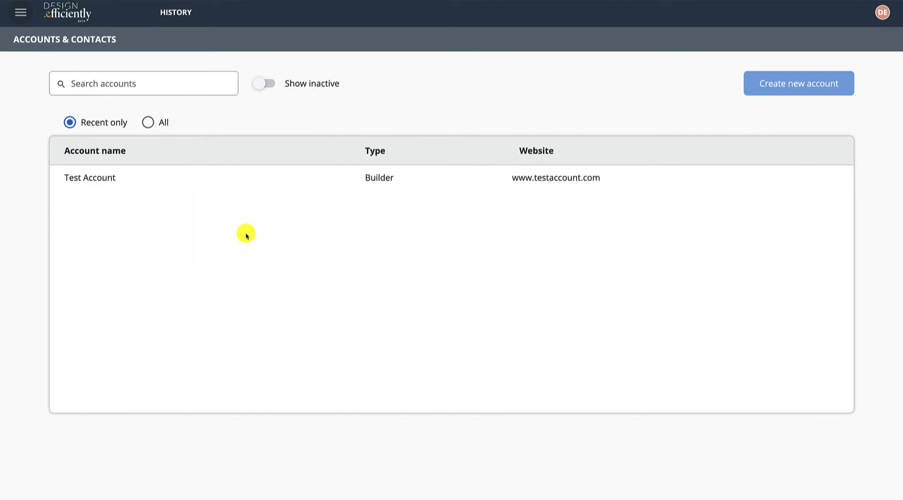
left_click(19, 13)
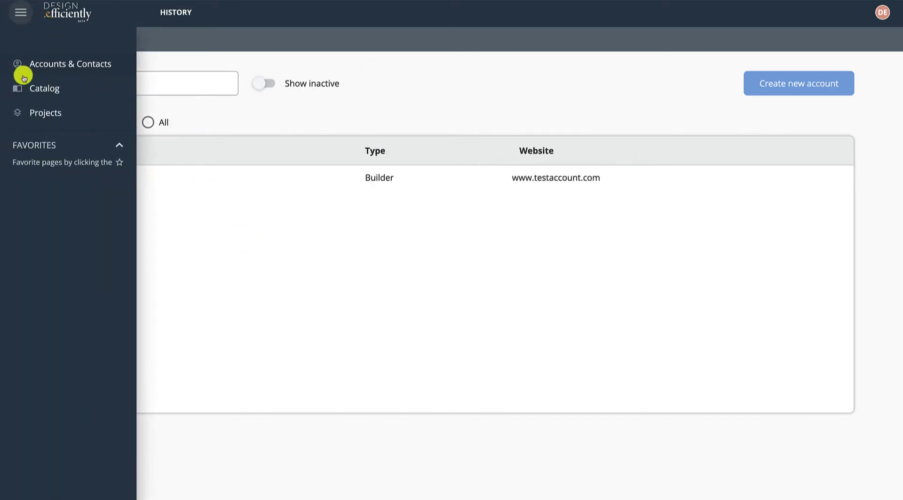
left_click(51, 98)
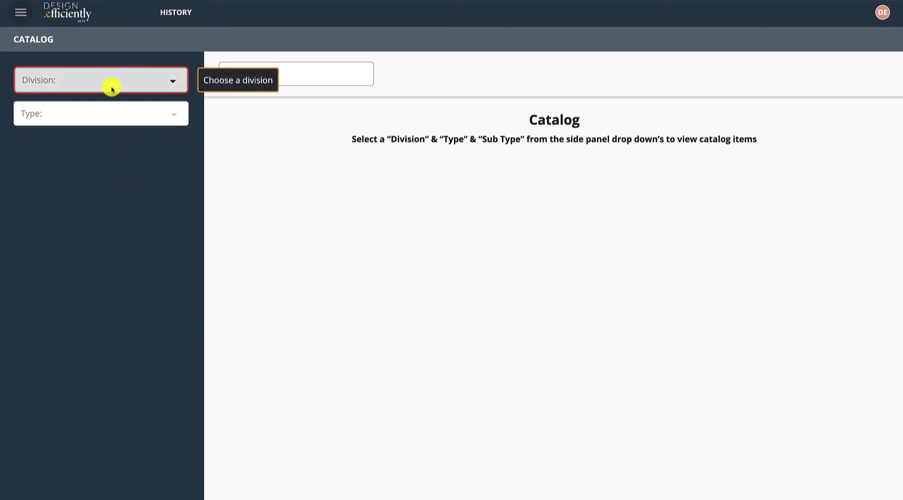
left_click(20, 12)
left_click(52, 114)
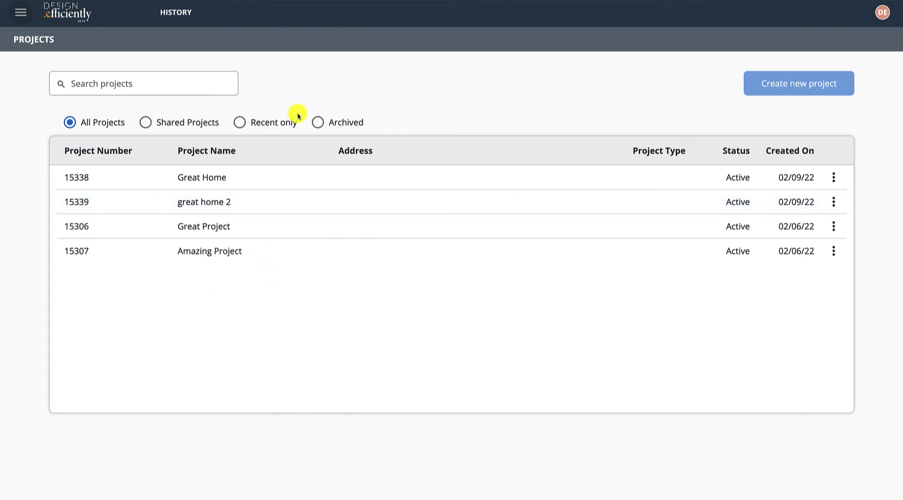
left_click(317, 123)
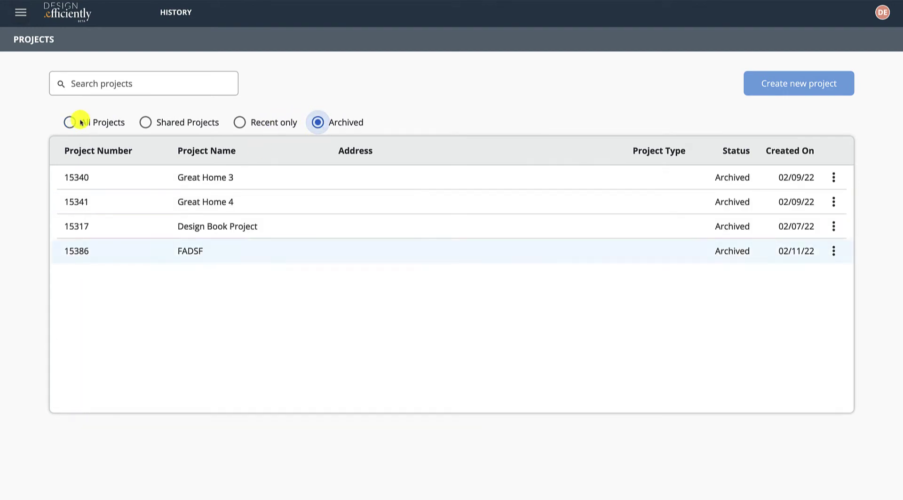
left_click(70, 122)
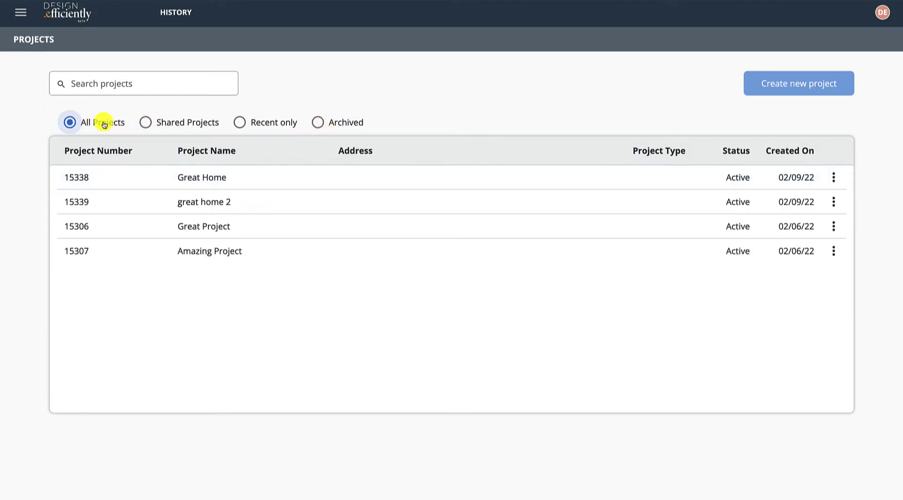
left_click(125, 83)
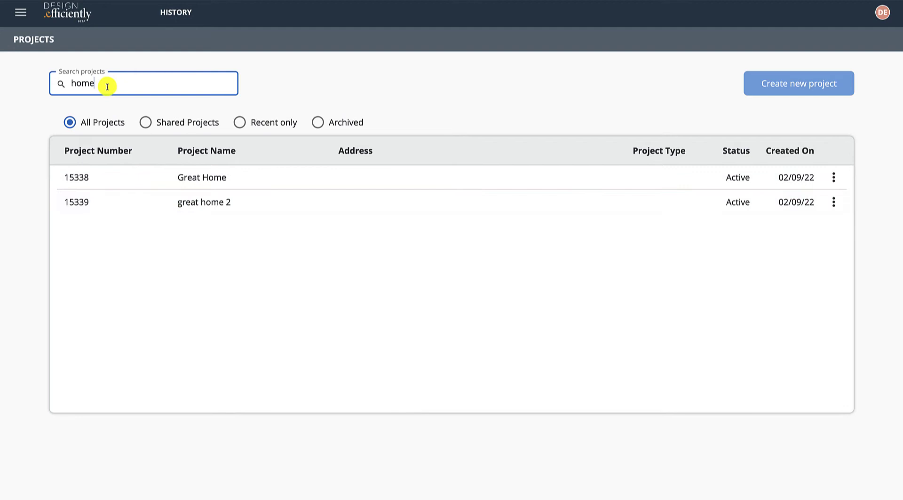
left_click_drag(107, 87, 35, 90)
key("BackSpace")
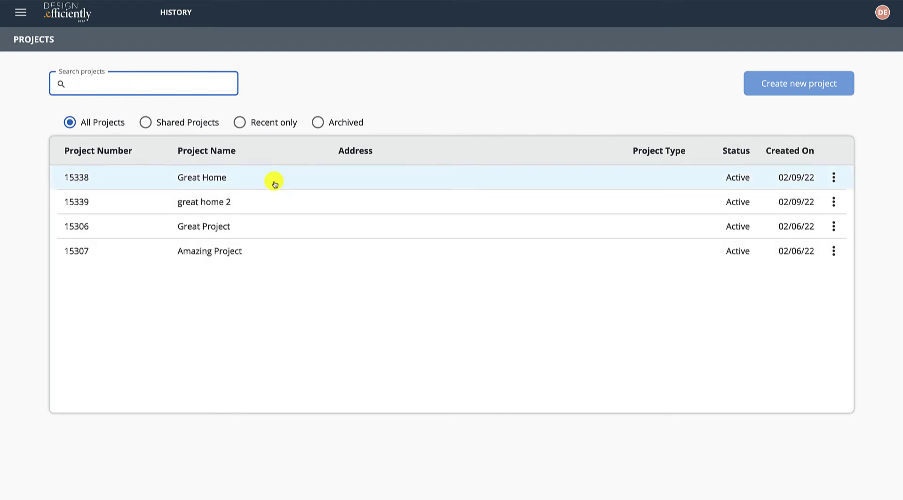
Step: Archive great home 2, restore it from the Archived filter, then show All Projects
left_click(836, 202)
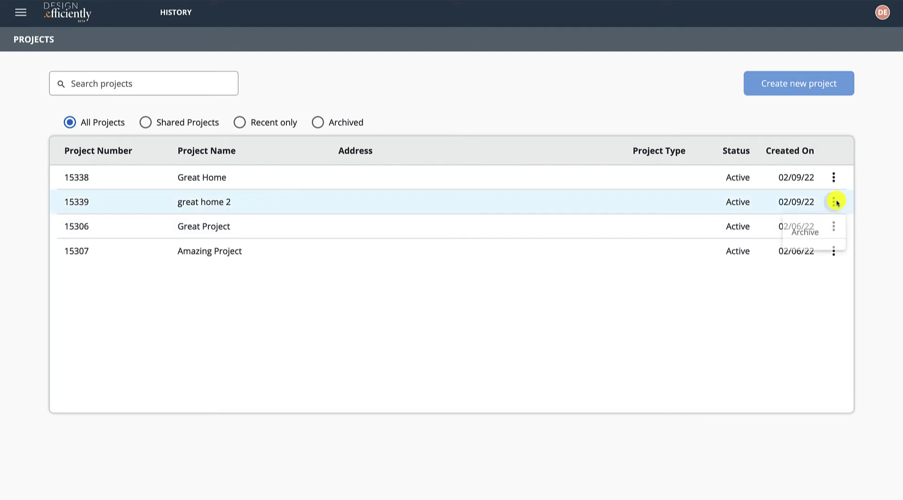
left_click(804, 234)
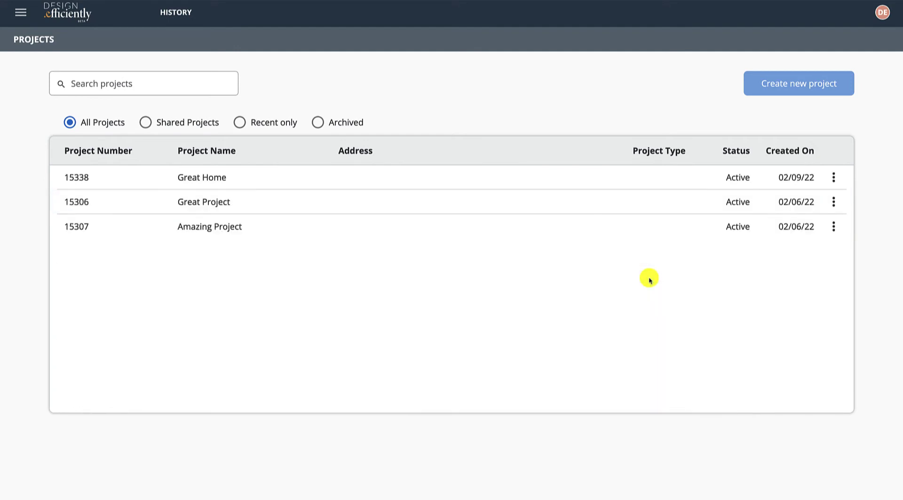
left_click(336, 124)
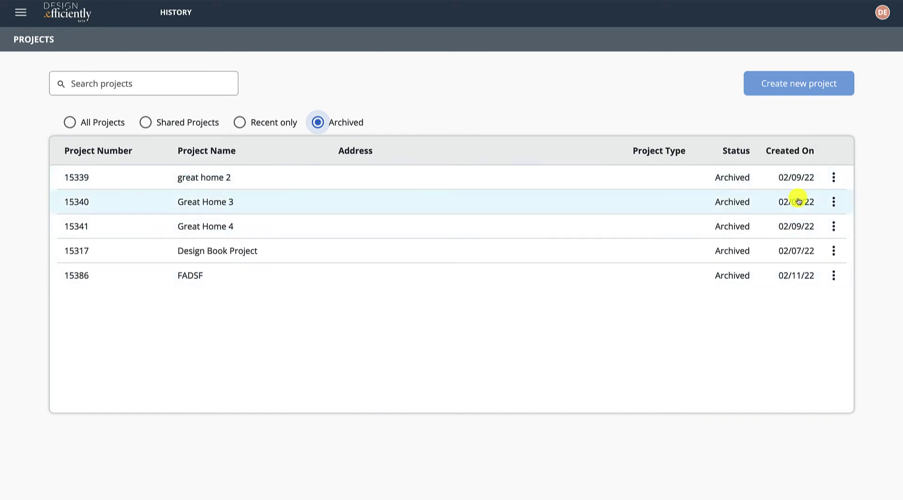
left_click(834, 177)
left_click(808, 215)
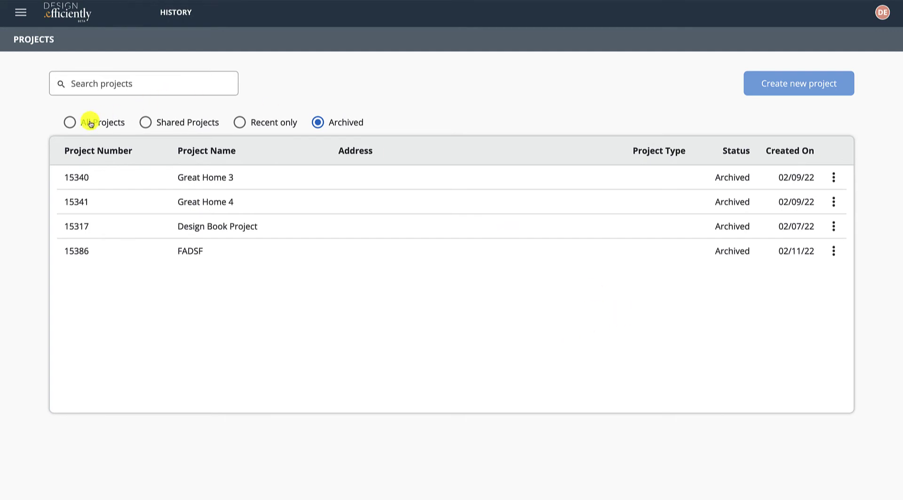
left_click(72, 123)
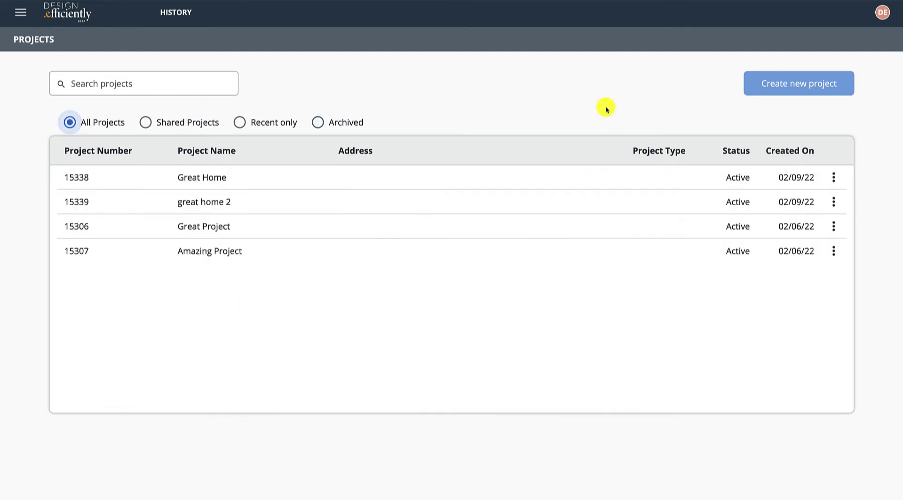
Step: Start a new project named 'Designer Series Project' with street, city, state, zip and type Residential - Single
left_click(817, 84)
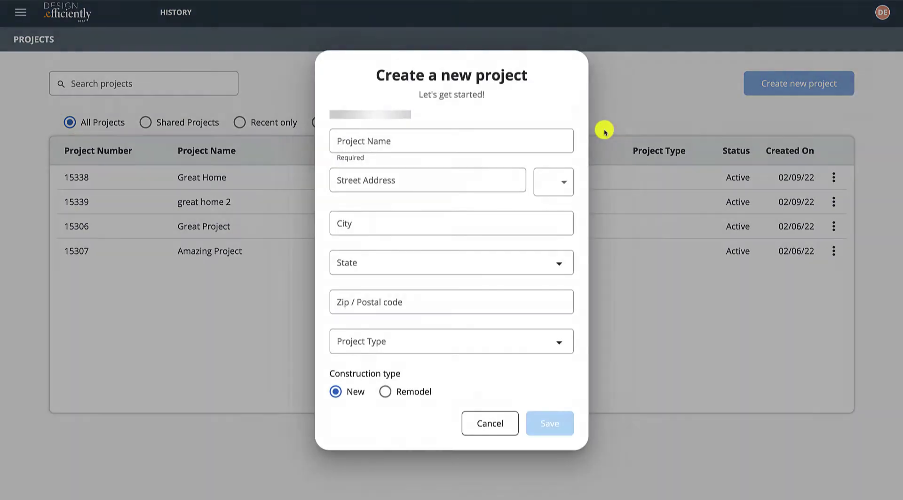
left_click(384, 145)
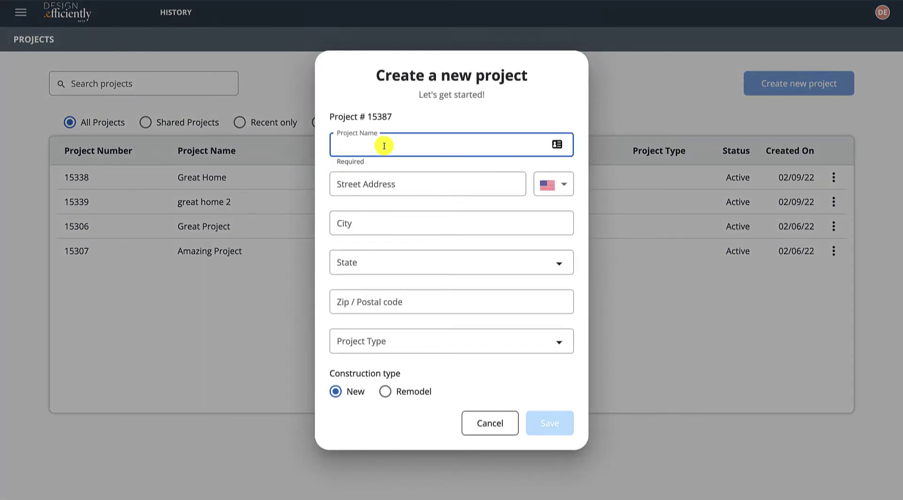
type("Designer Series Project")
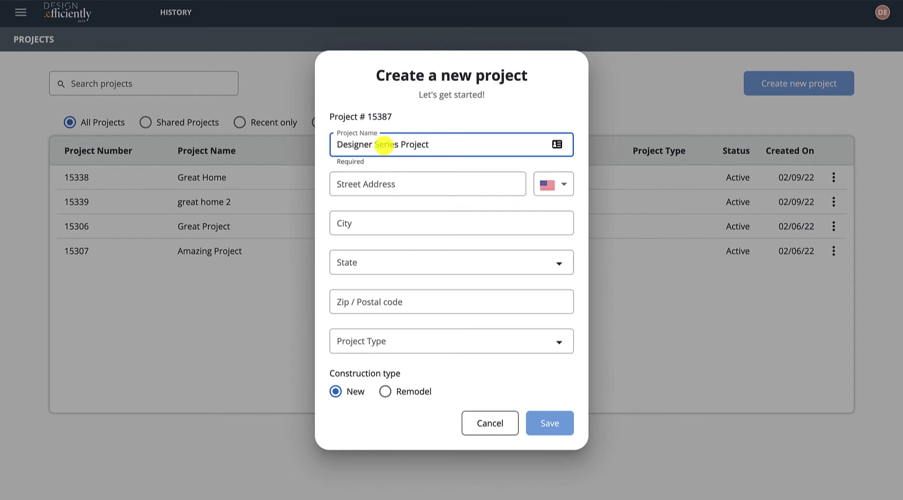
left_click(373, 185)
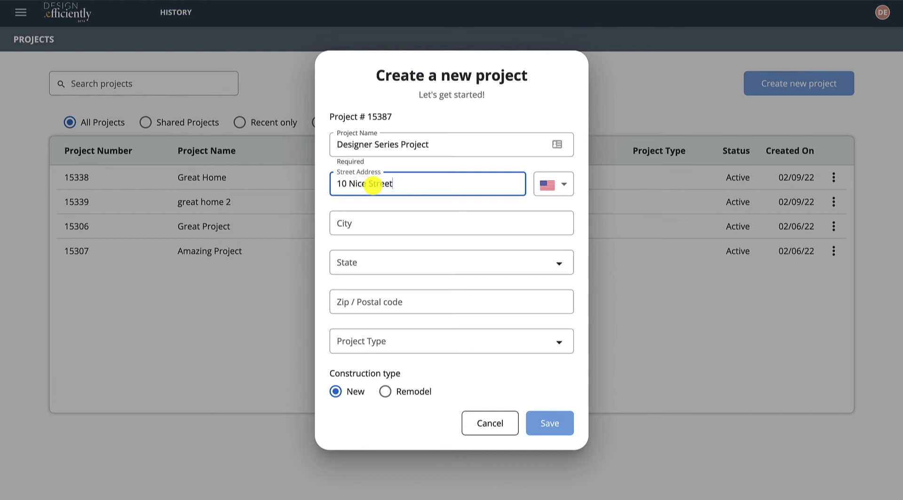
key("Tab")
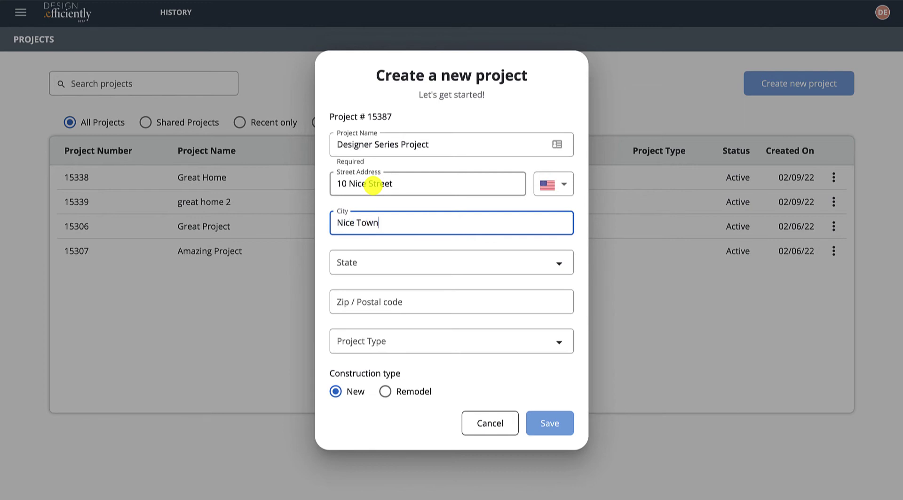
left_click(366, 260)
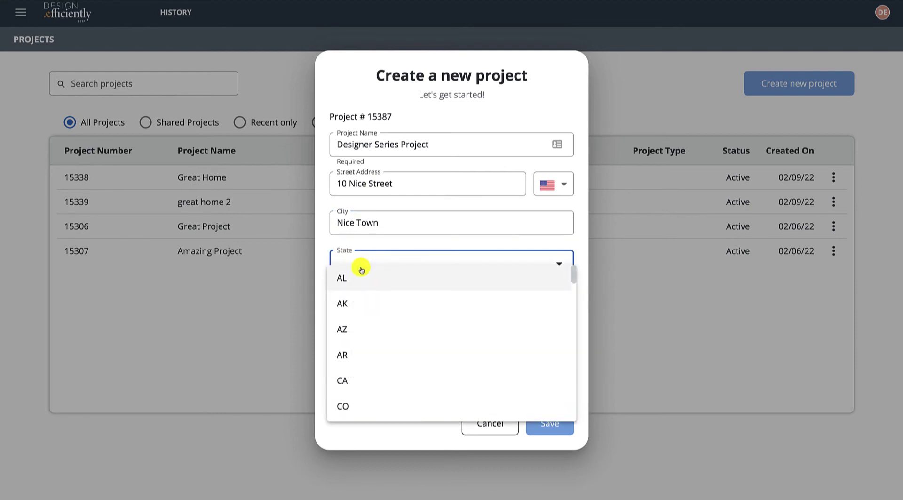
left_click(361, 270)
left_click(408, 305)
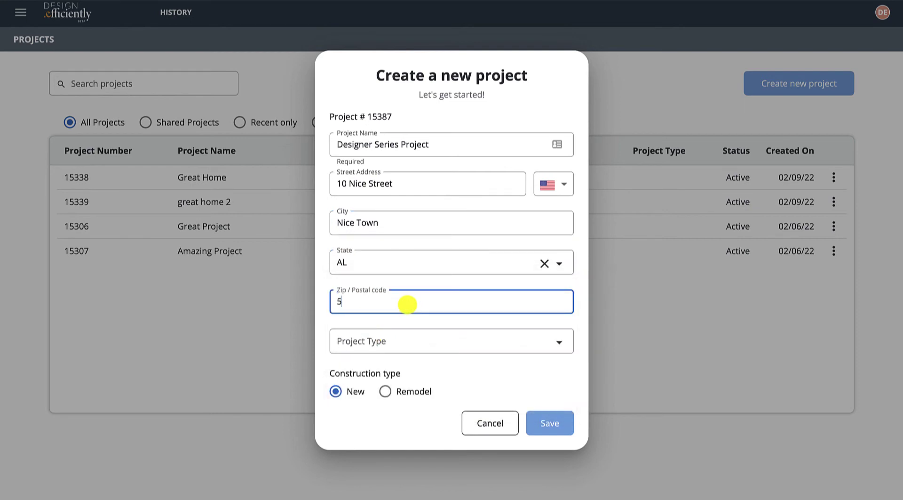
left_click(392, 347)
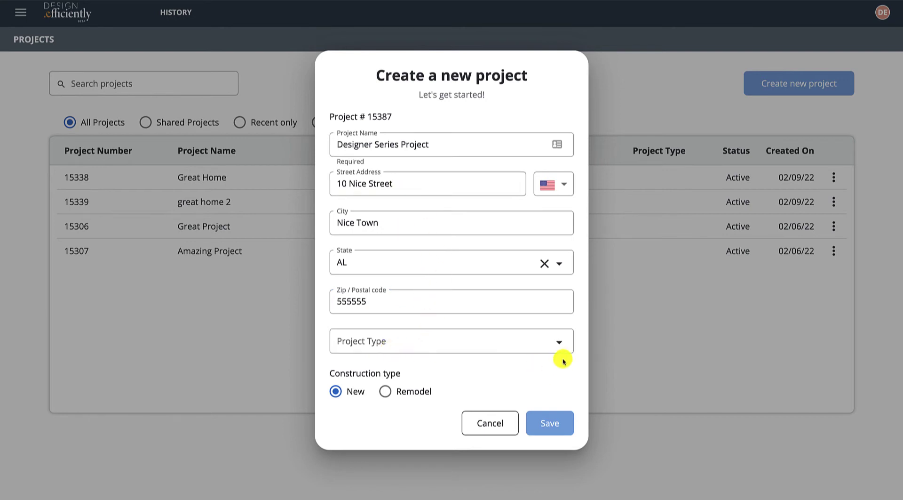
left_click(560, 343)
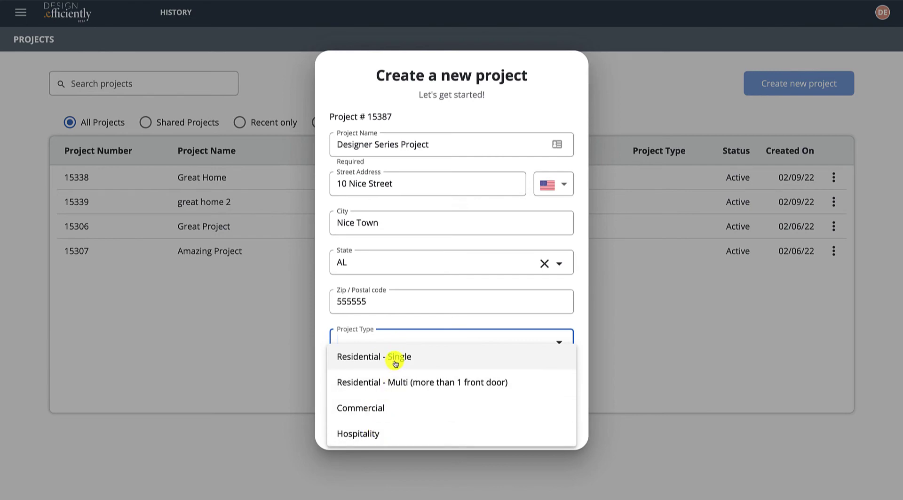
left_click(398, 361)
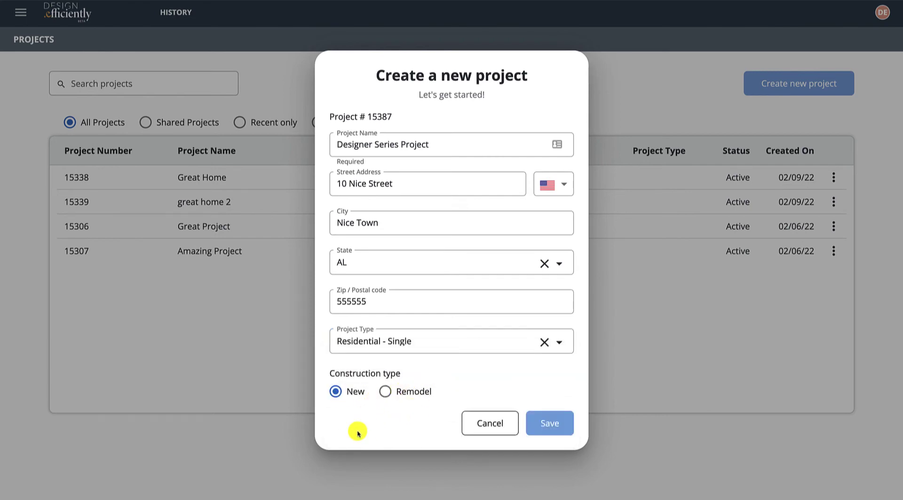
Step: Save the new project so #16119 designer opens with its welcome choices
left_click(560, 423)
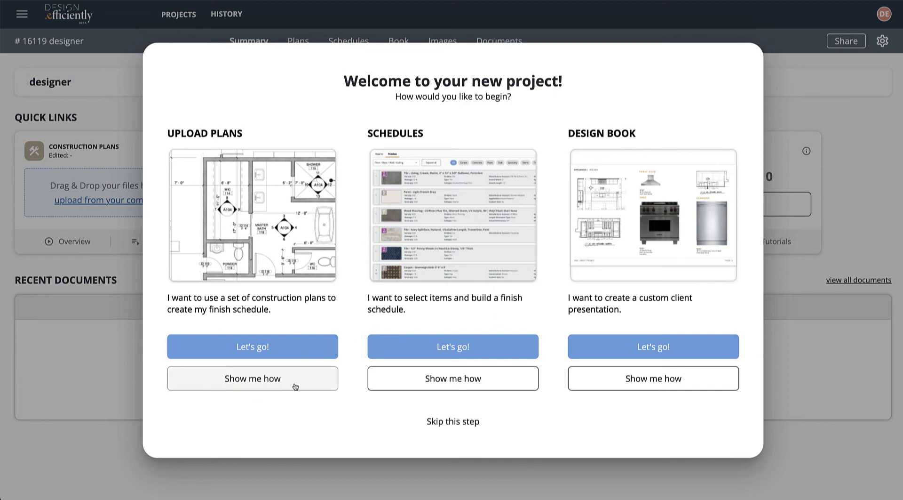
Step: View the Upload Plans tutorials, then close them to reveal the project Summary quick links
left_click(279, 383)
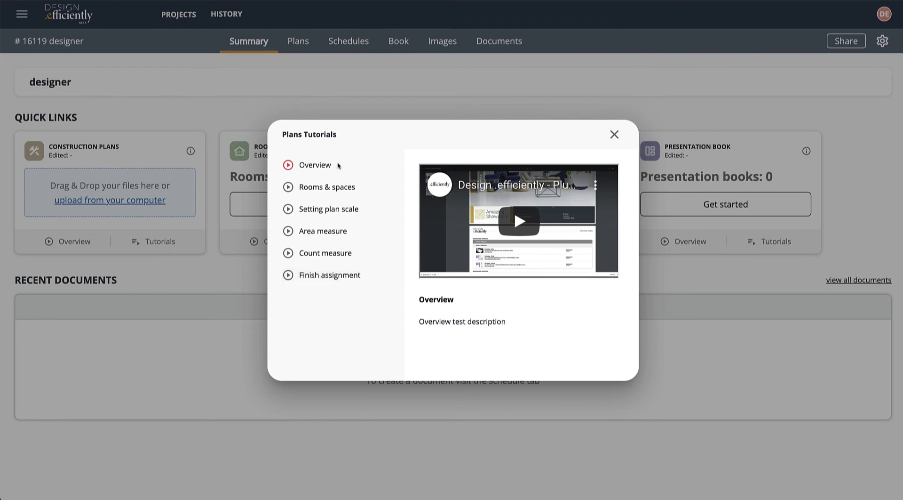
left_click(615, 136)
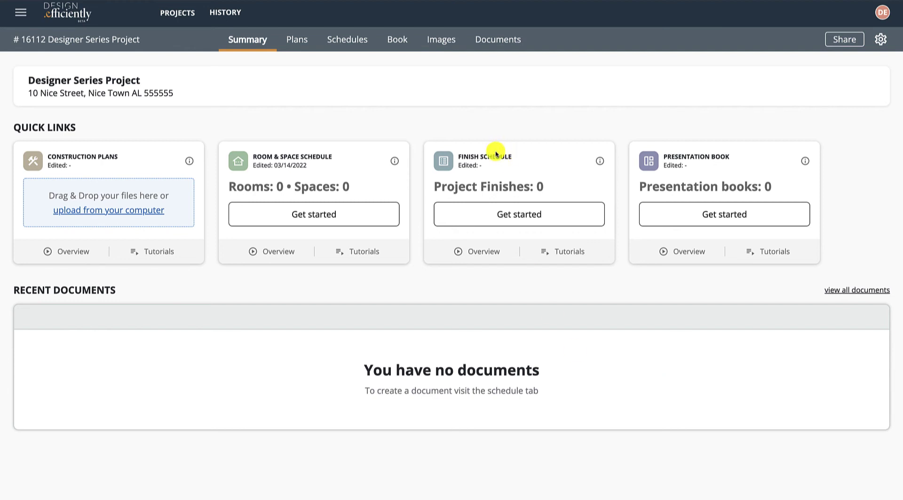
left_click(315, 207)
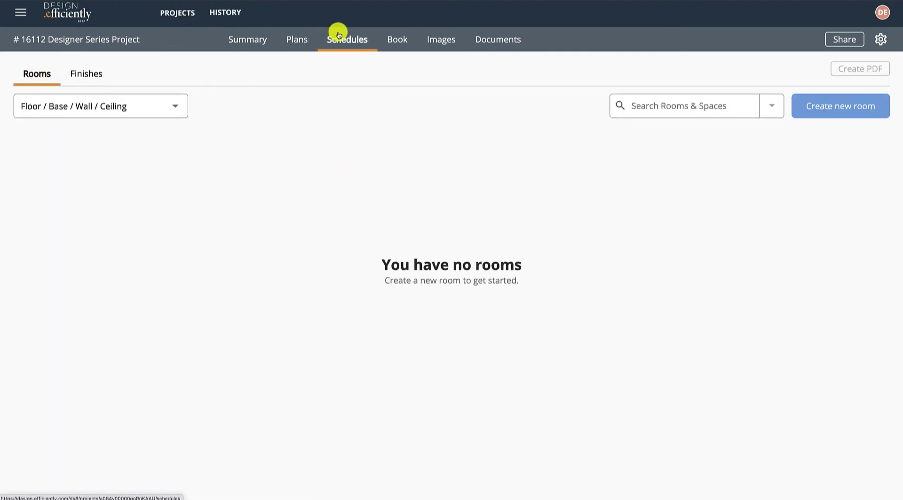
left_click(75, 71)
left_click(242, 38)
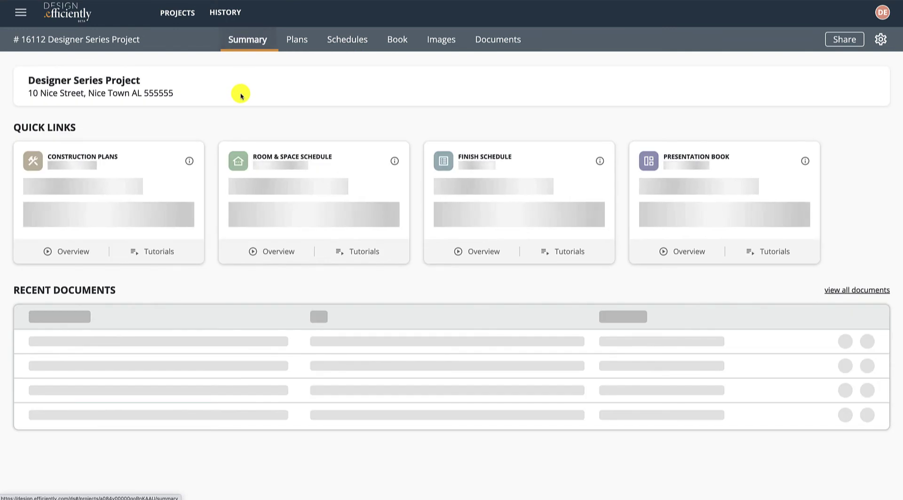
left_click(339, 38)
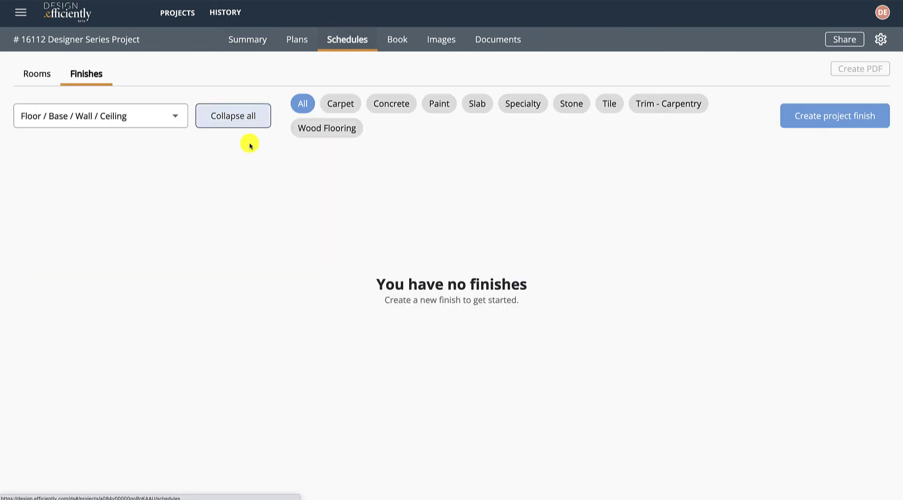
left_click(42, 75)
left_click(87, 74)
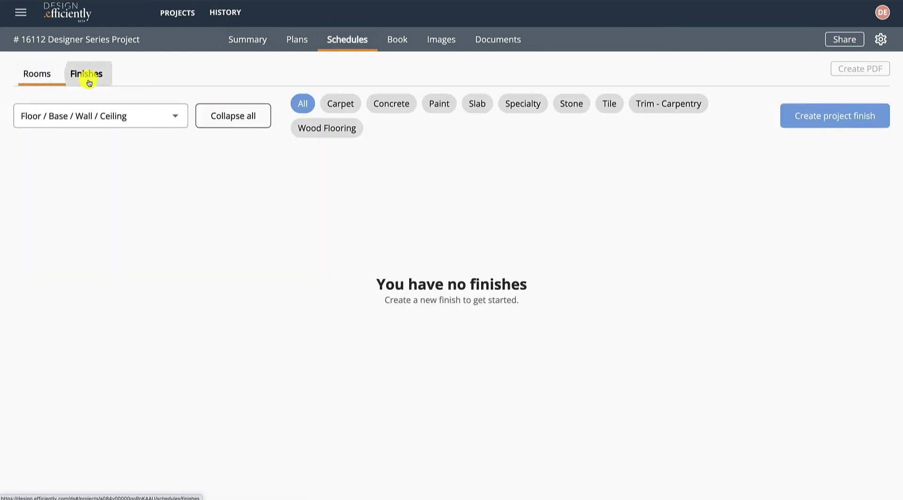
left_click(256, 46)
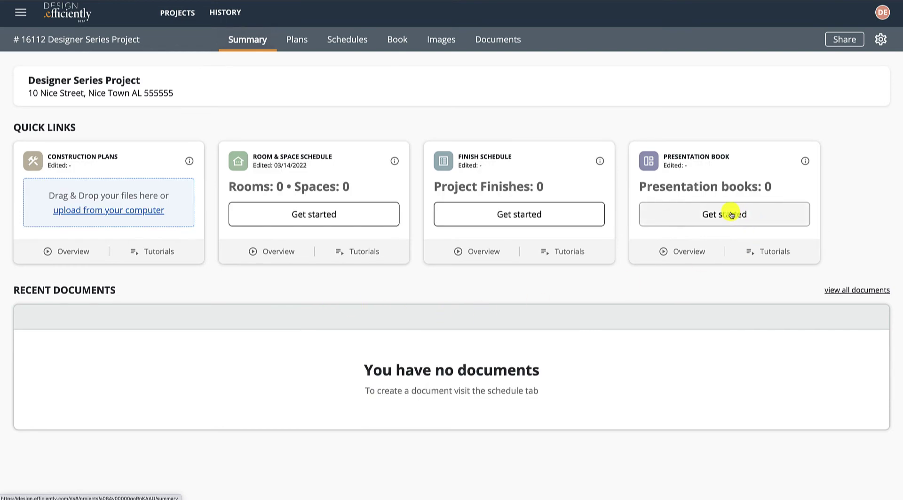
Step: Start a presentation book, return to the Summary, and bring up the Share panel
left_click(731, 215)
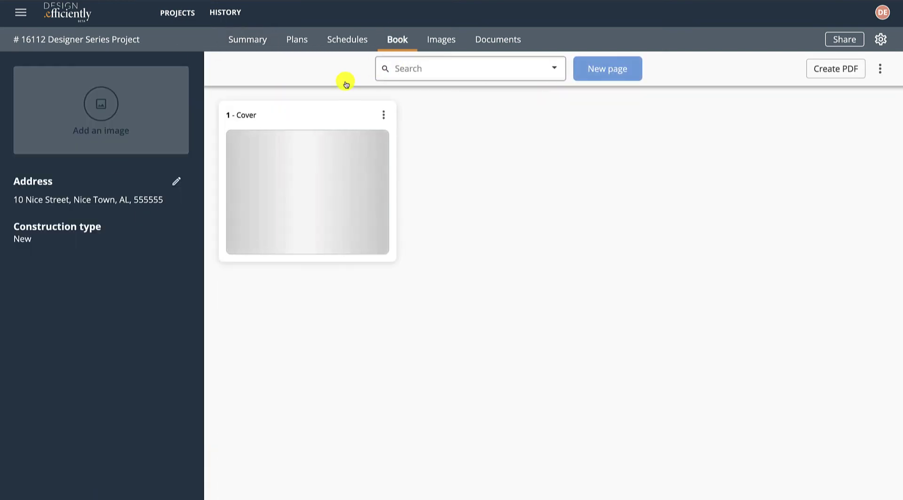
left_click(239, 38)
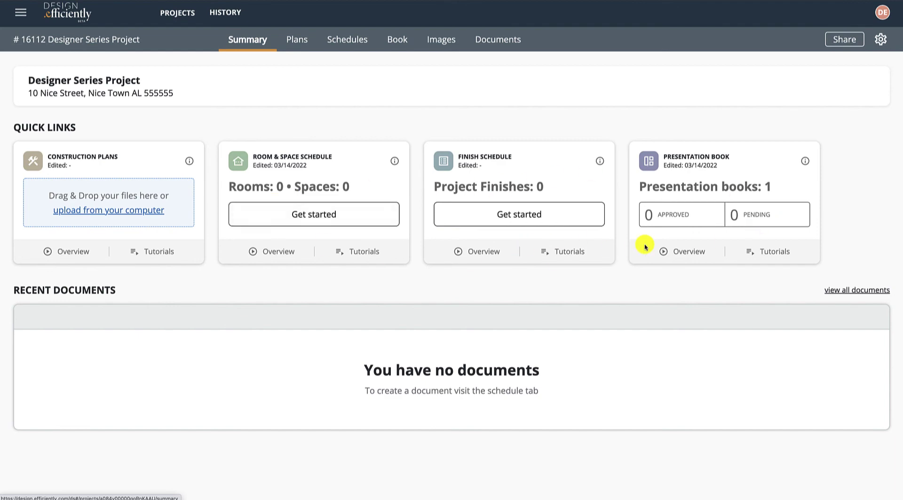
left_click(850, 40)
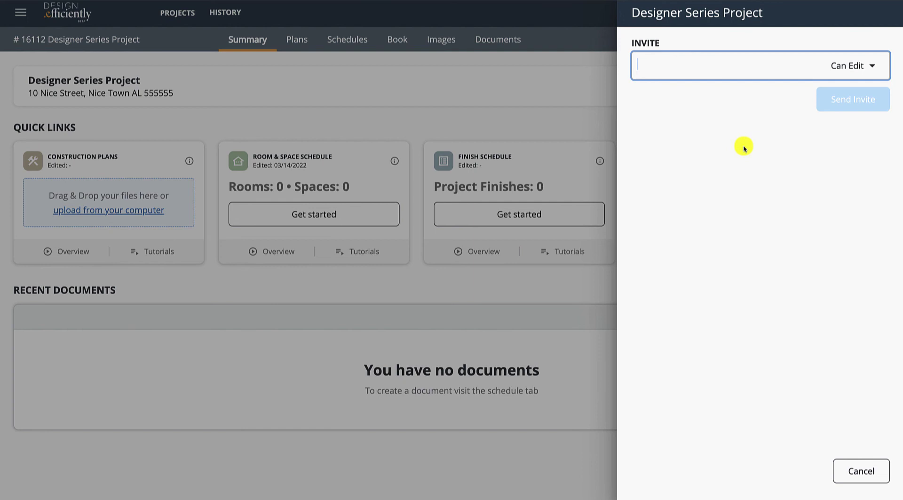
Step: Cancel sharing, then browse the project settings' Measuring and Design book sections
left_click(861, 473)
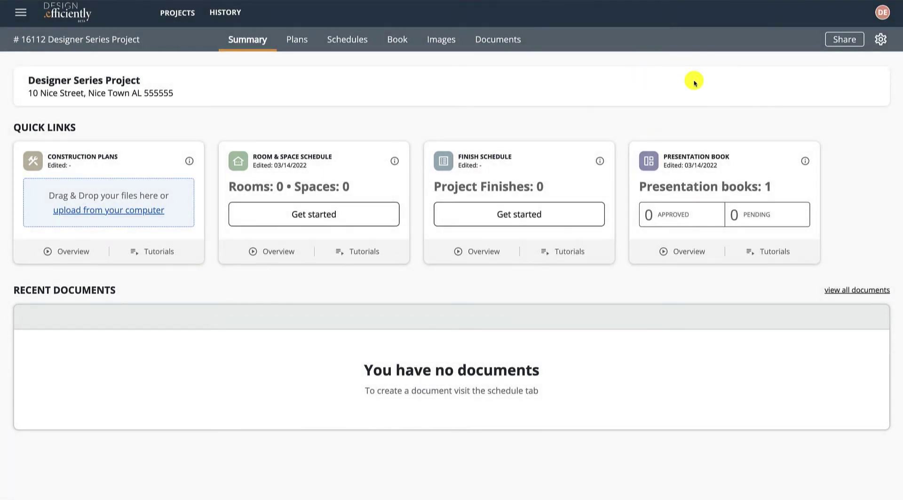
left_click(882, 38)
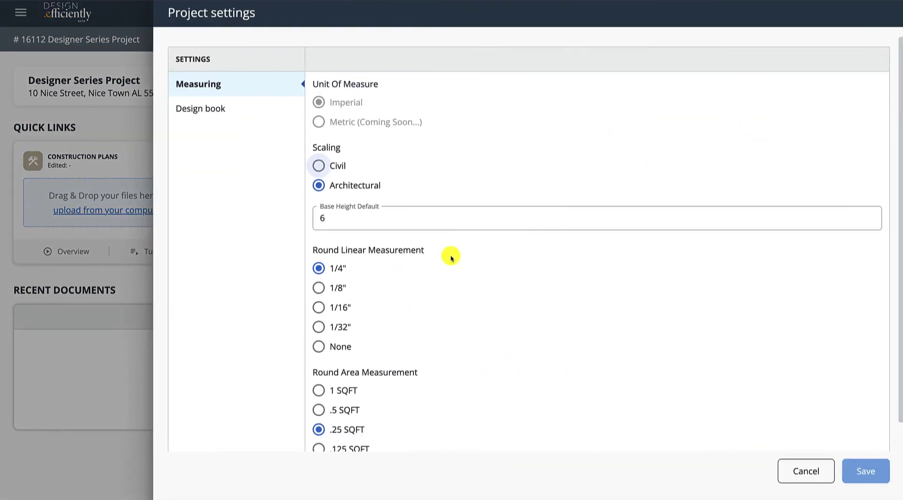
scroll(451, 257, "down", 1)
scroll(406, 179, "up", 1)
left_click(216, 105)
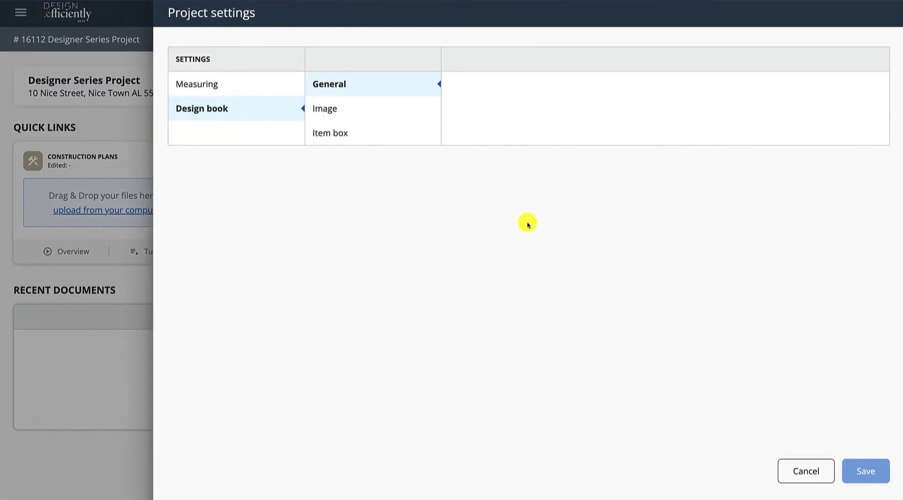
left_click(222, 90)
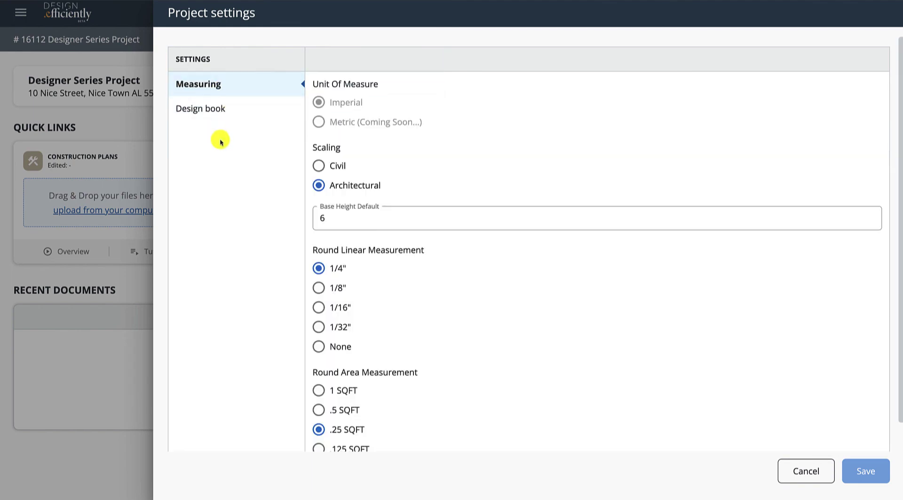
left_click(205, 113)
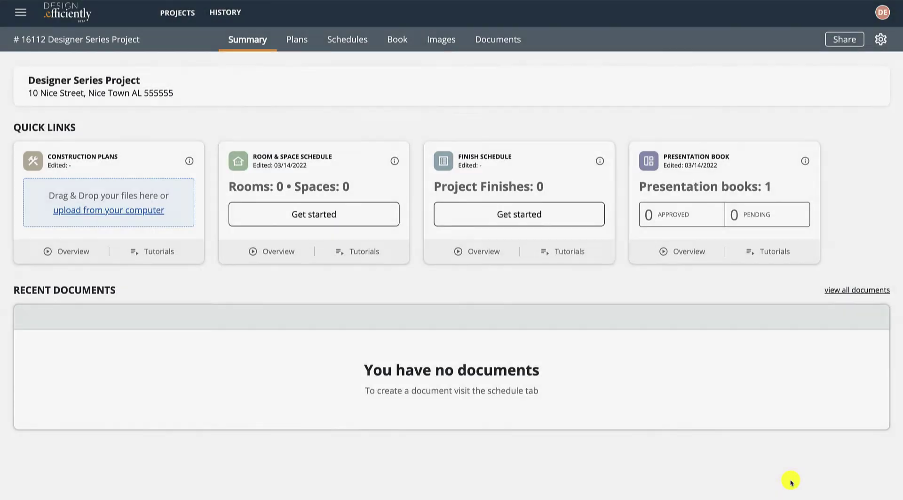
Step: Close settings unsaved, glance at HISTORY, reopen the project, then return to the Projects list
left_click(807, 474)
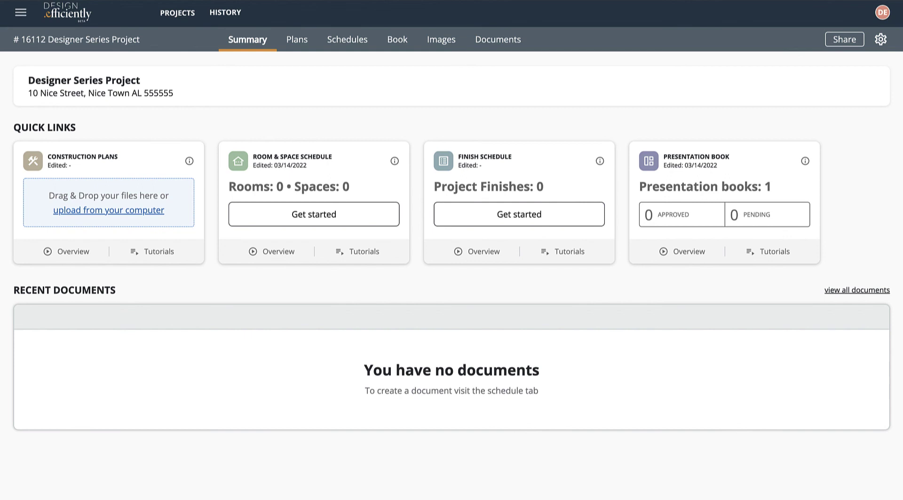
left_click(223, 12)
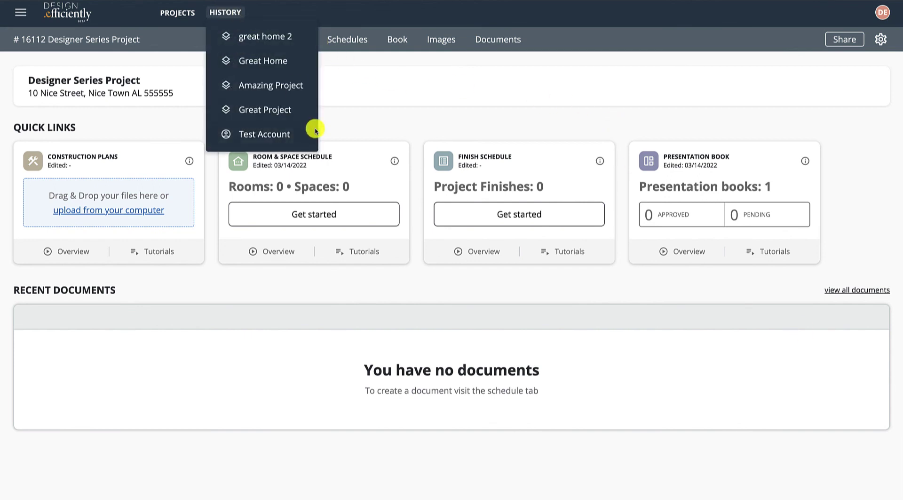
left_click(383, 111)
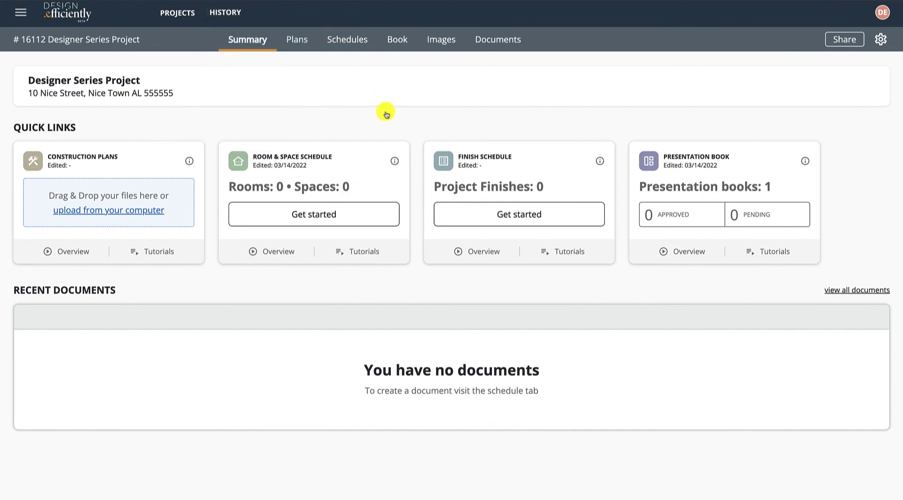
left_click(179, 12)
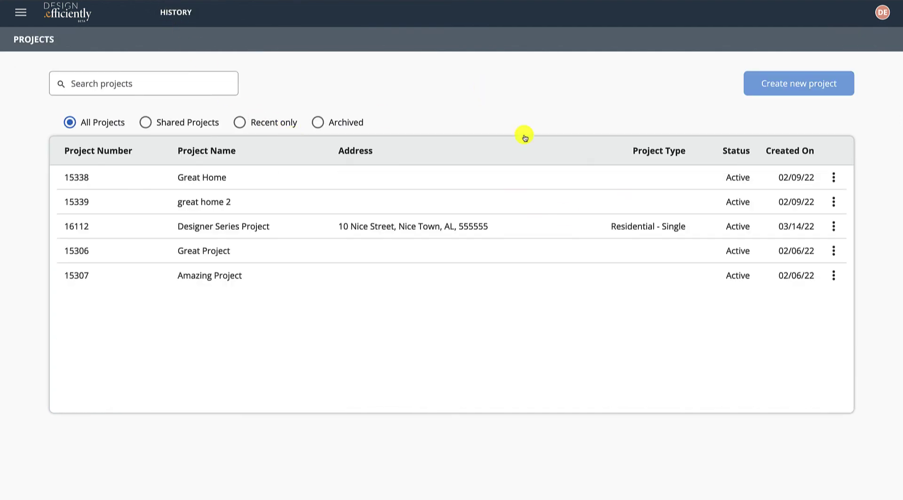
left_click(299, 225)
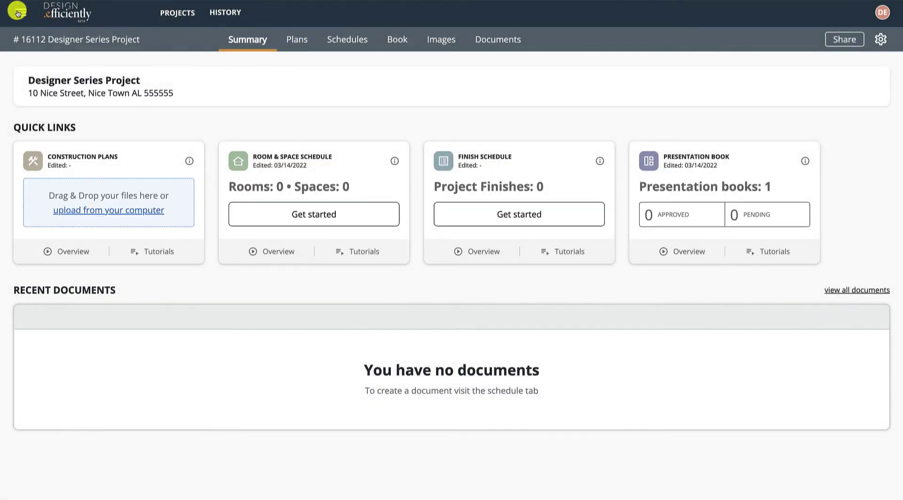
left_click(20, 12)
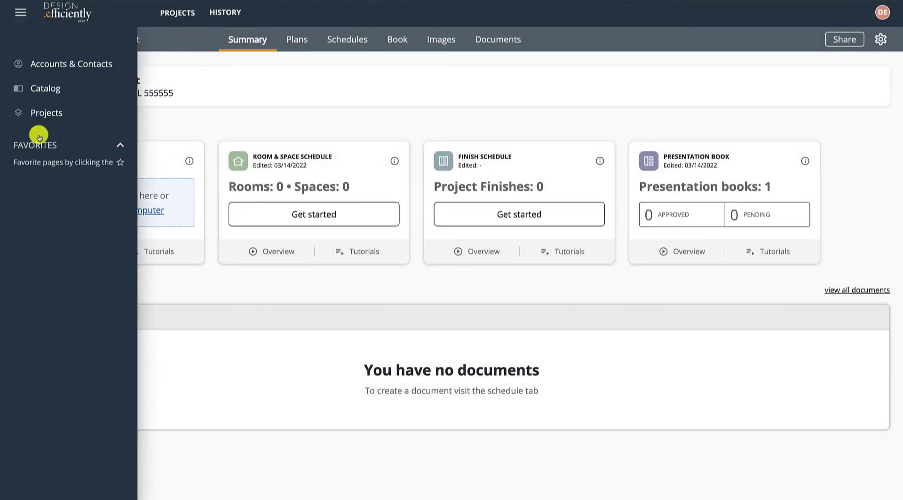
left_click(42, 113)
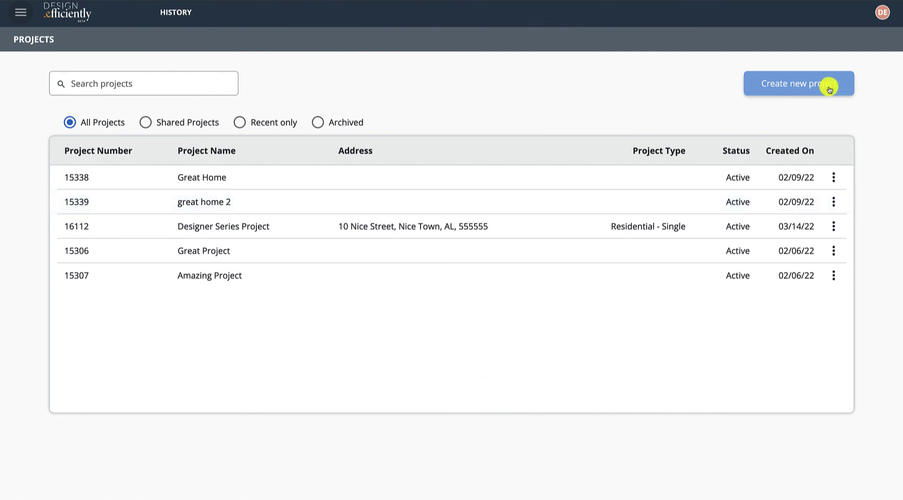
left_click(834, 225)
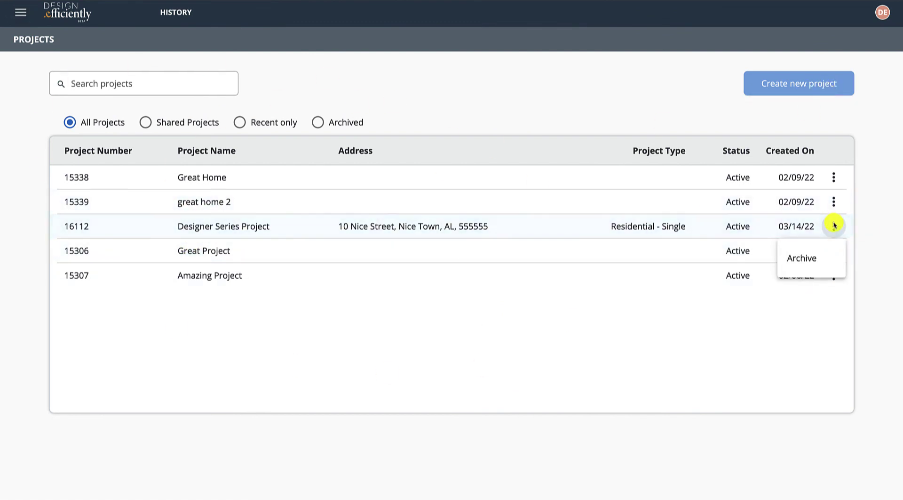
left_click(807, 256)
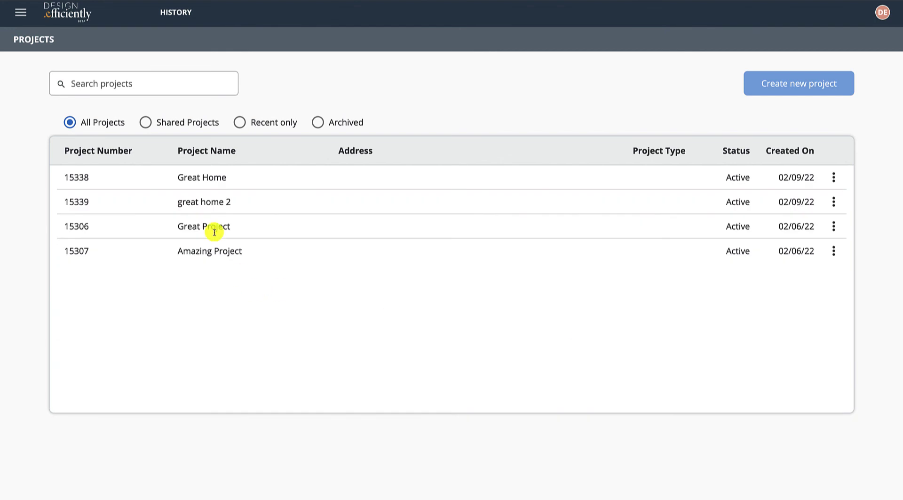
left_click(318, 123)
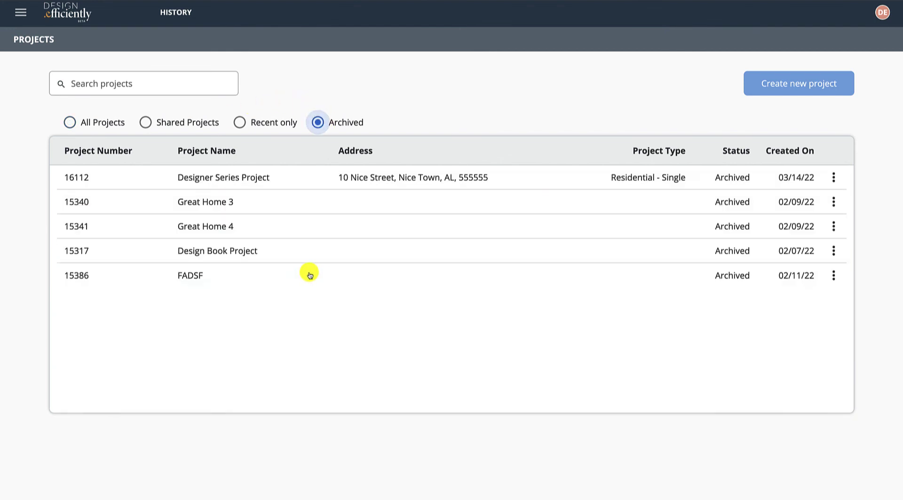
left_click(834, 177)
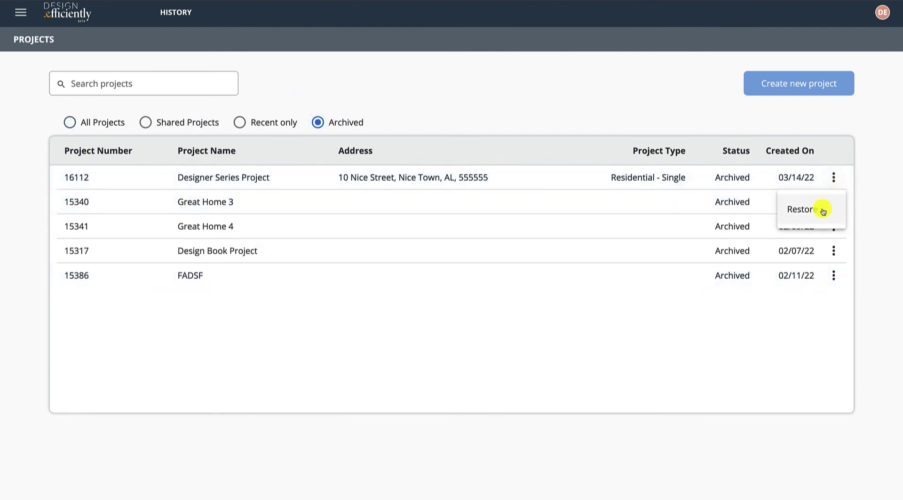
left_click(767, 208)
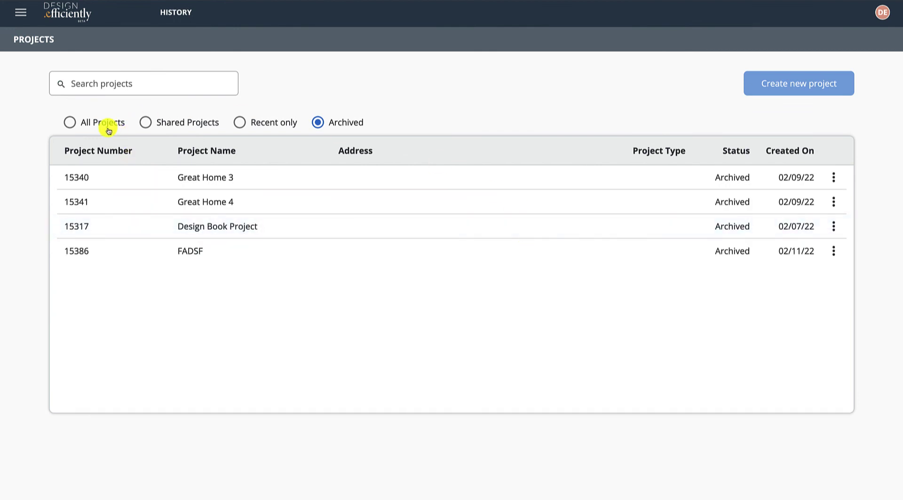
left_click(109, 131)
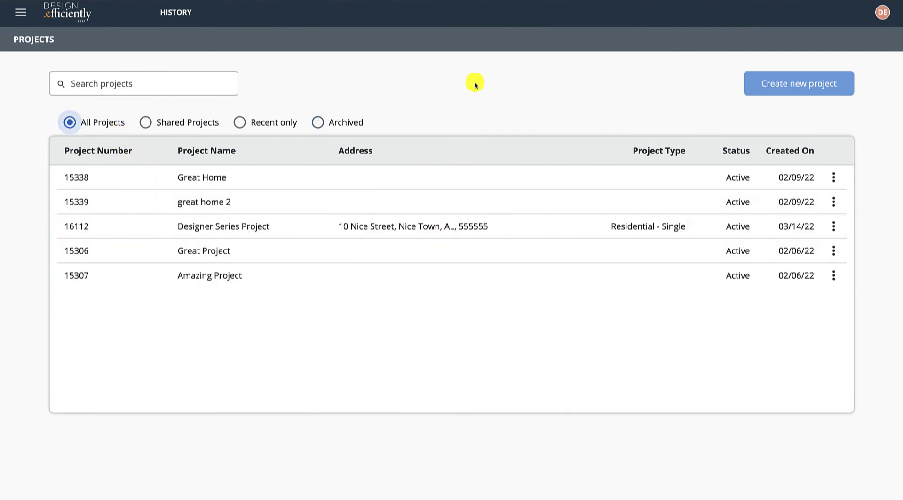